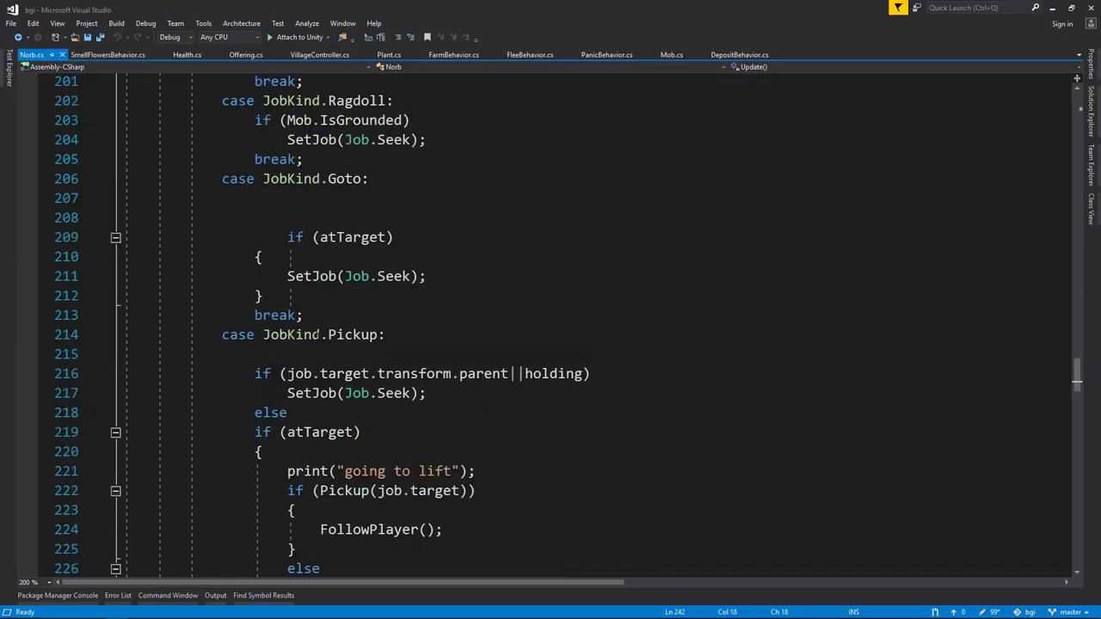
# Step: Scroll through the Update() switch in Norb.cs, highlighting the job-kind cases
pyautogui.scroll(3, 318, 325)
pyautogui.scroll(2, 300, 203)
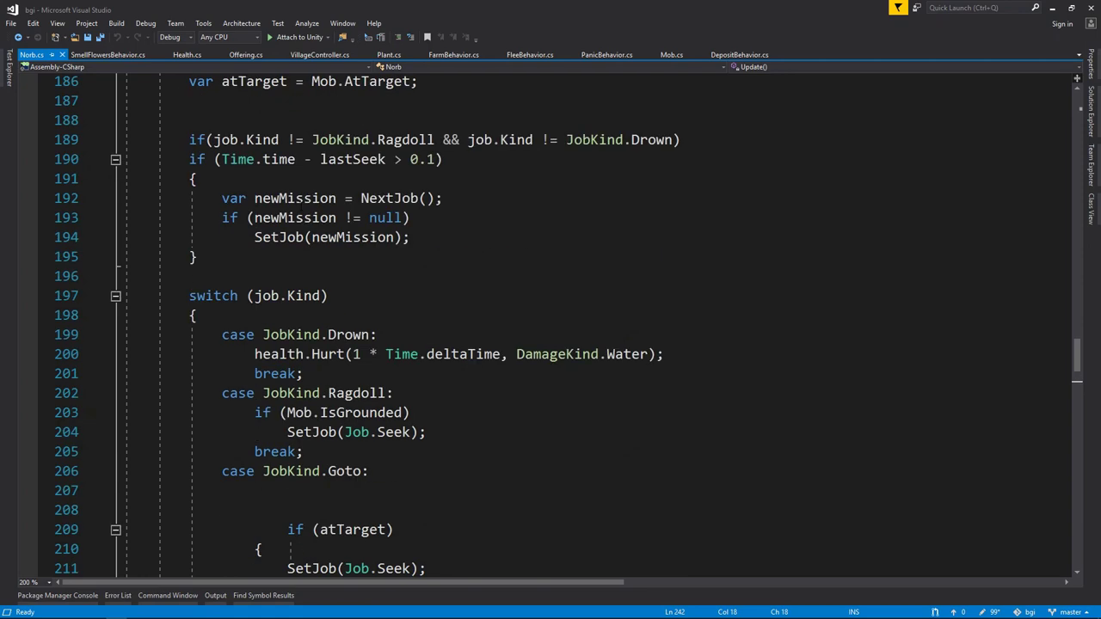
pyautogui.scroll(-3, 300, 203)
pyautogui.moveTo(128, 121); pyautogui.dragTo(366, 453)
pyautogui.scroll(-9, 430, 328)
pyautogui.scroll(-4, 366, 454)
pyautogui.click(543, 431)
pyautogui.scroll(-2, 648, 352)
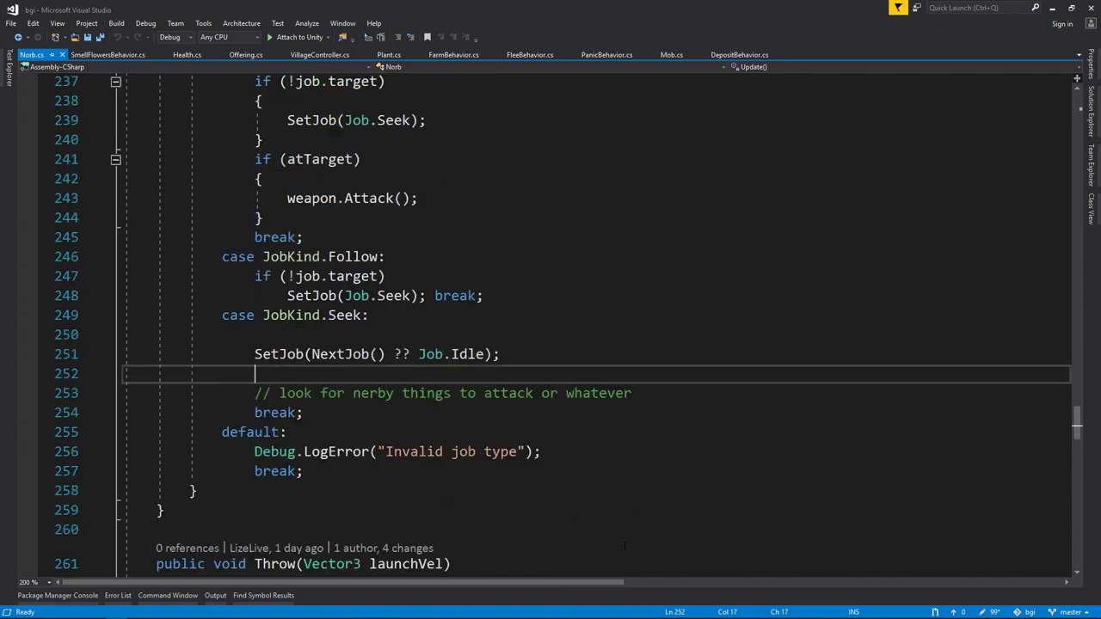
# Step: Glance through Mob.cs, then return to the Unity editor
pyautogui.click(669, 54)
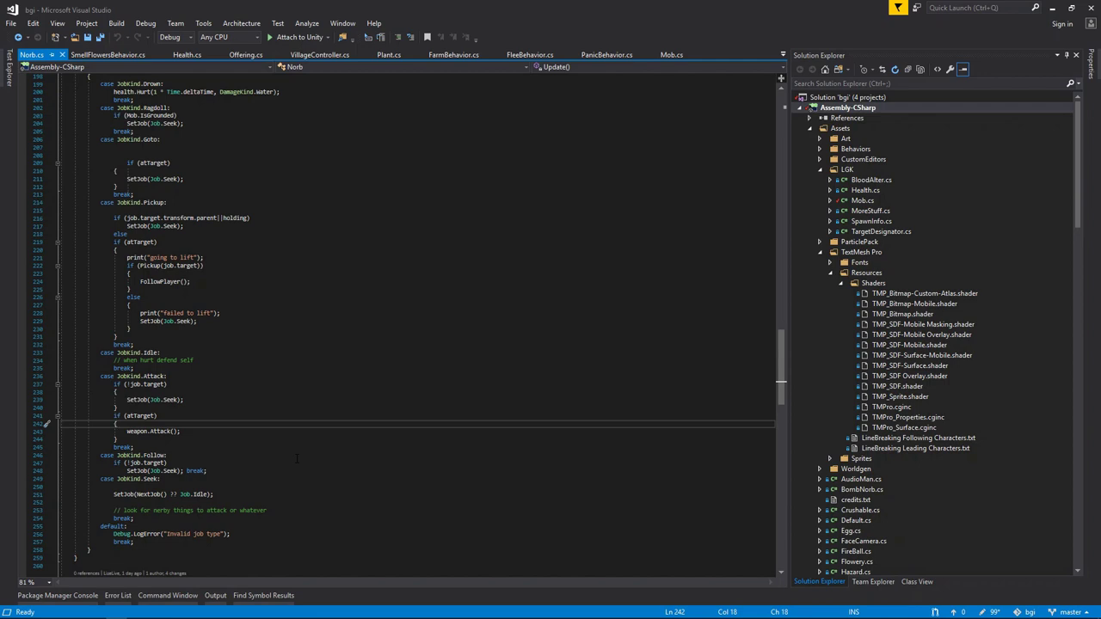
pyautogui.scroll(-2, 328, 275)
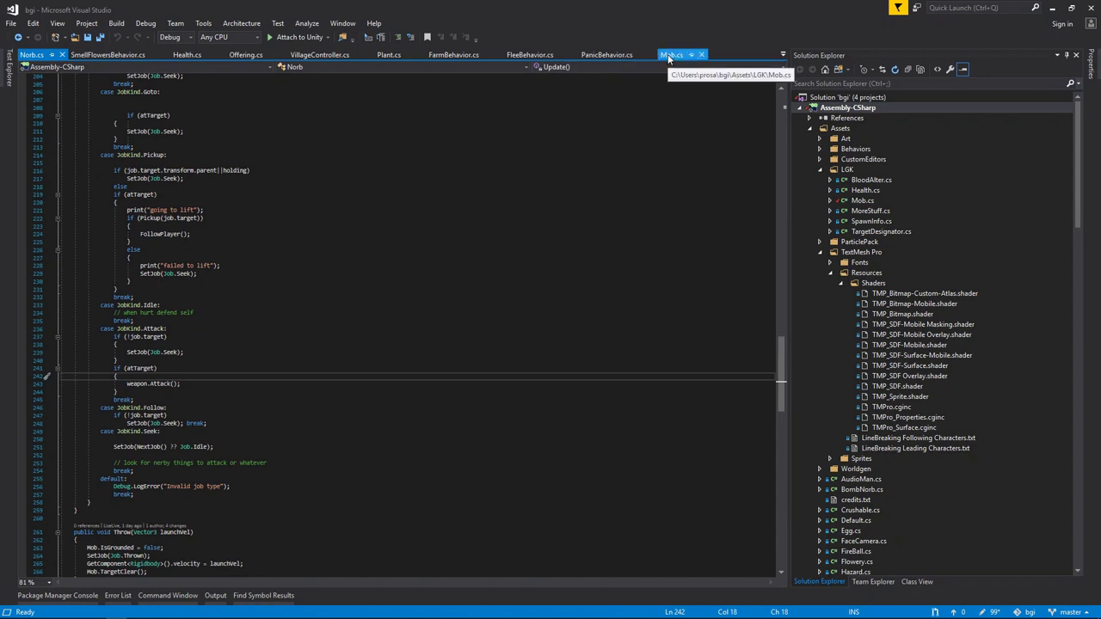
pyautogui.hotkey('alt', 'Tab')
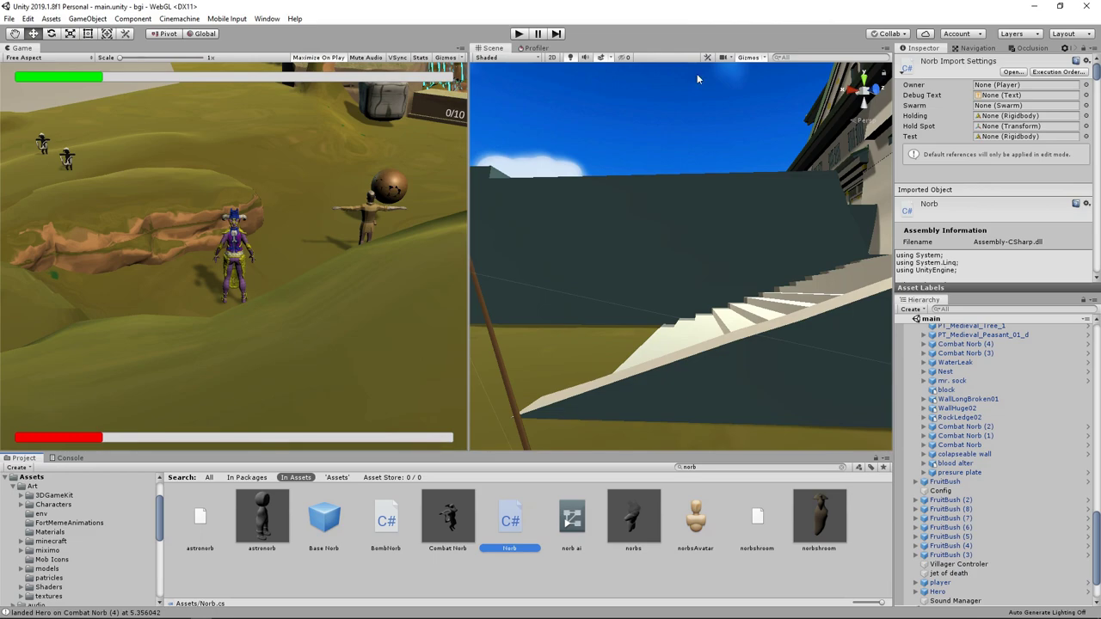
# Step: Turn the Unity scene camera, then return to Mob.cs in Visual Studio
pyautogui.moveTo(698, 79); pyautogui.dragTo(448, 127, button='right')
pyautogui.hotkey('alt', 'Tab')
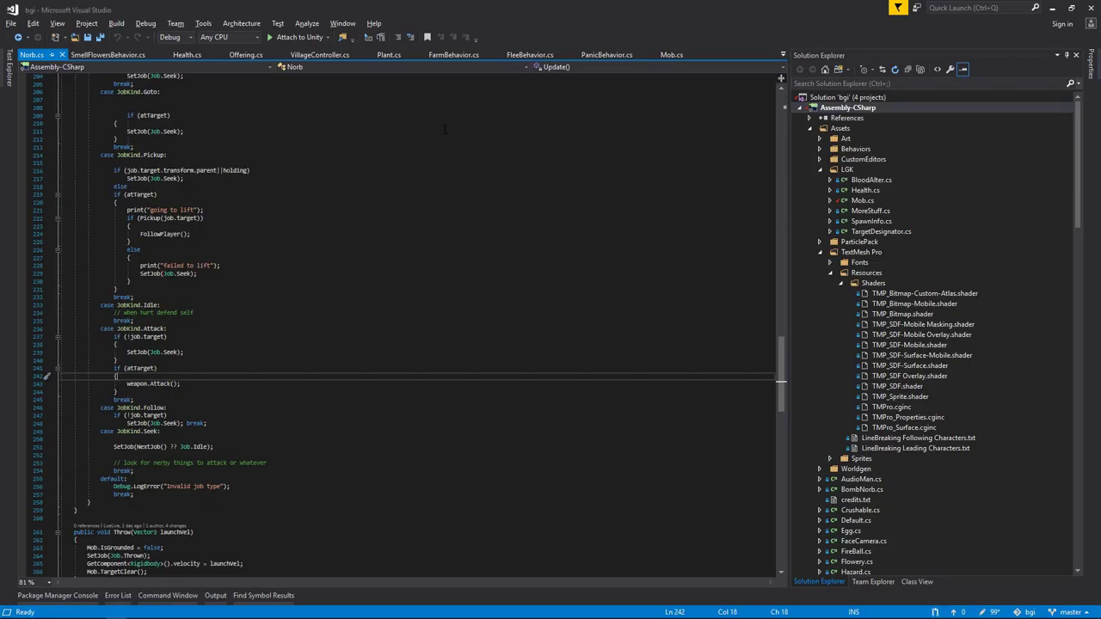
pyautogui.click(672, 55)
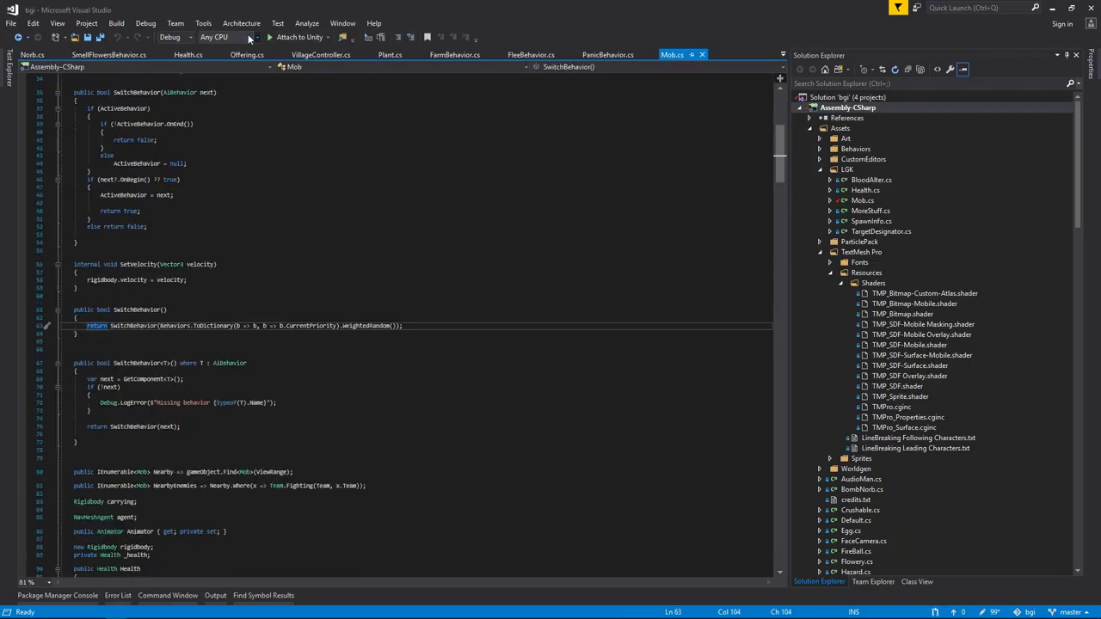
pyautogui.hotkey('alt', 'Tab')
pyautogui.hotkey('alt', 'Tab')
pyautogui.scroll(6, 214, 225)
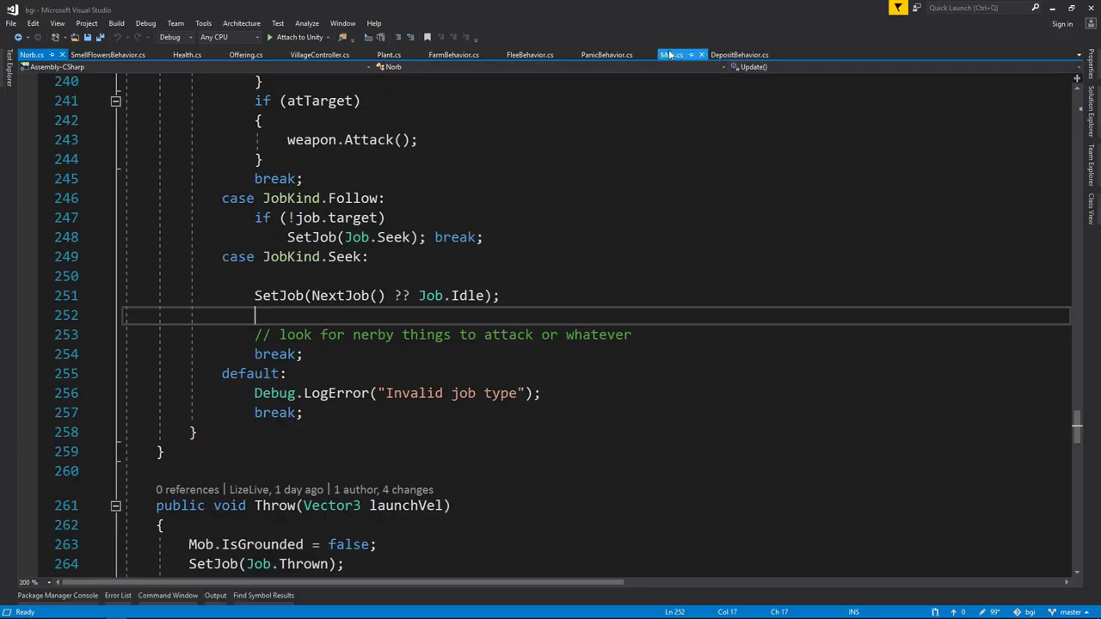
# Step: Place the caret on the WeightedRandom call in SwitchBehavior's return line
pyautogui.click(670, 55)
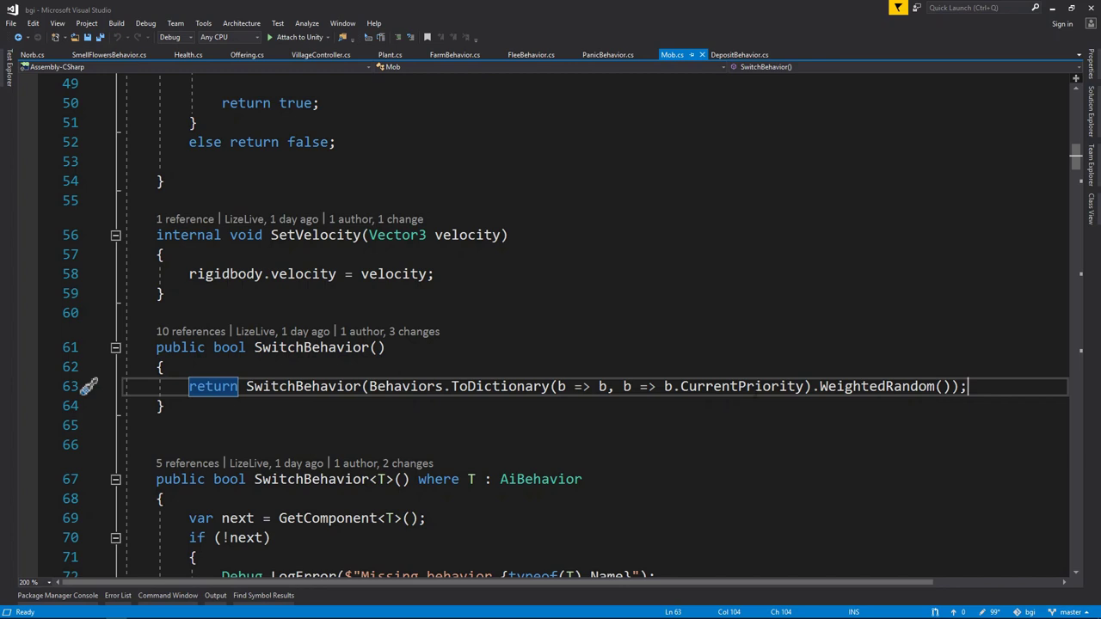
pyautogui.click(804, 386)
pyautogui.click(910, 387)
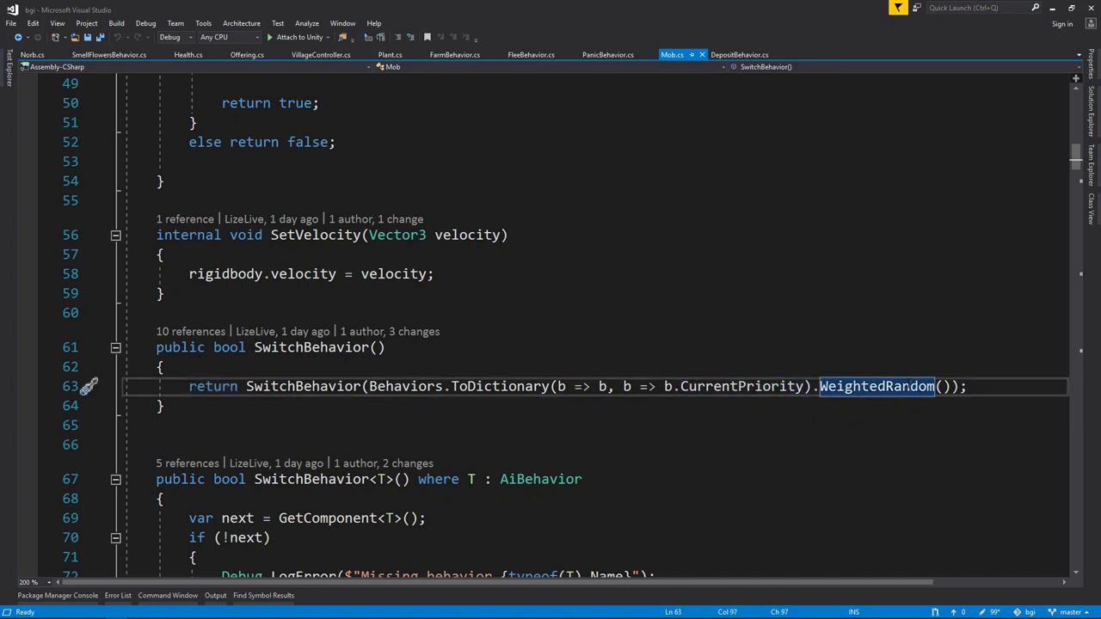
# Step: Peek the WeightedRandom definition inline and select its total-weight summing line
pyautogui.rightClick(909, 384)
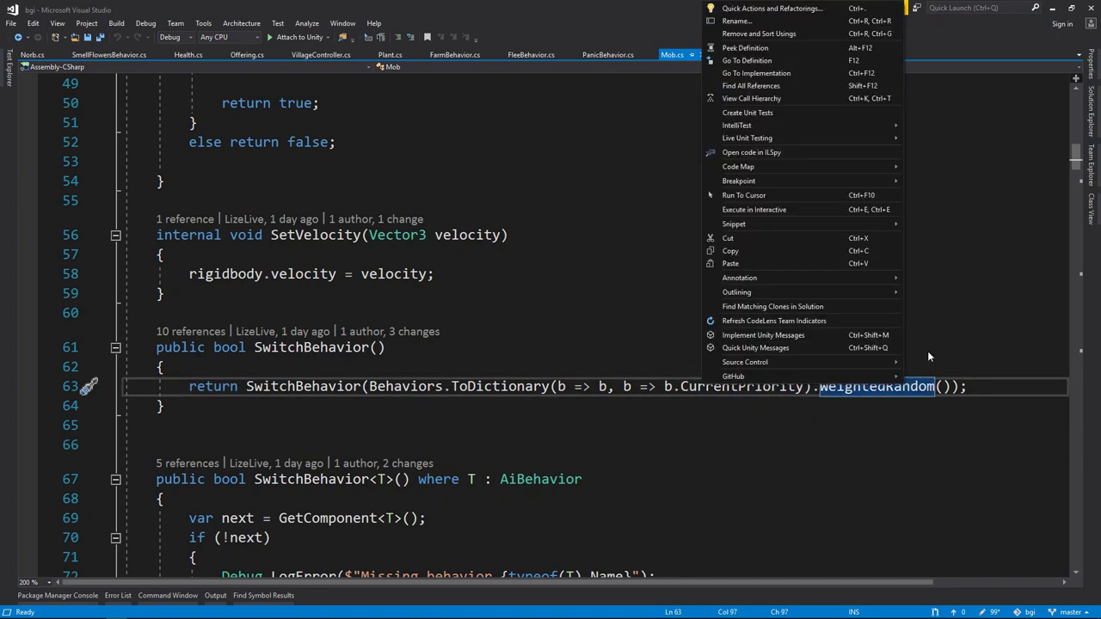
pyautogui.click(742, 52)
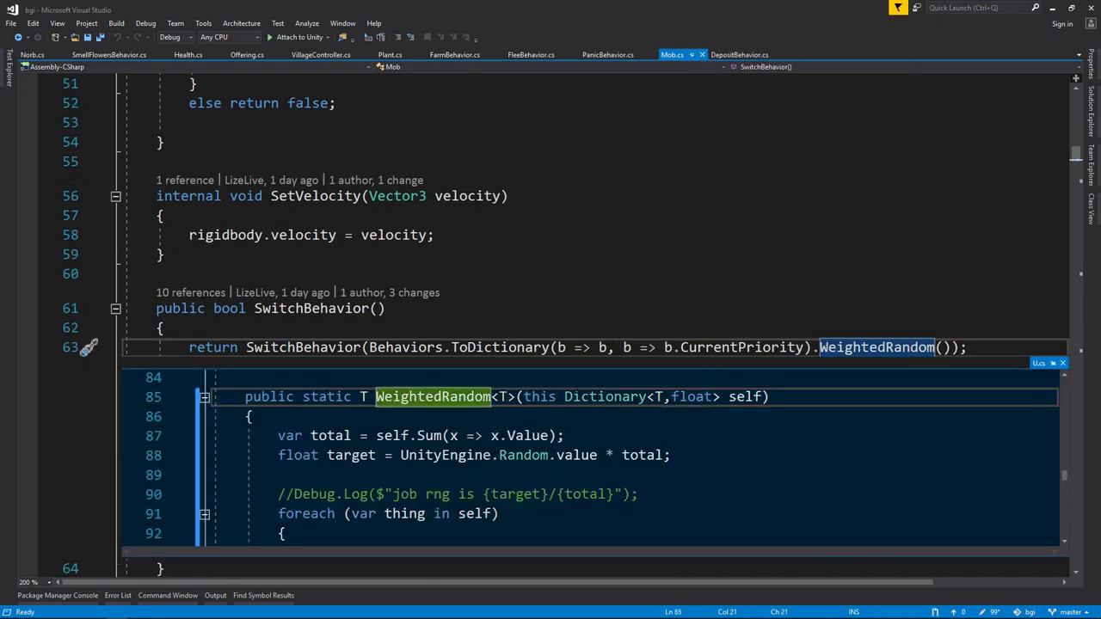
pyautogui.scroll(-1, 602, 456)
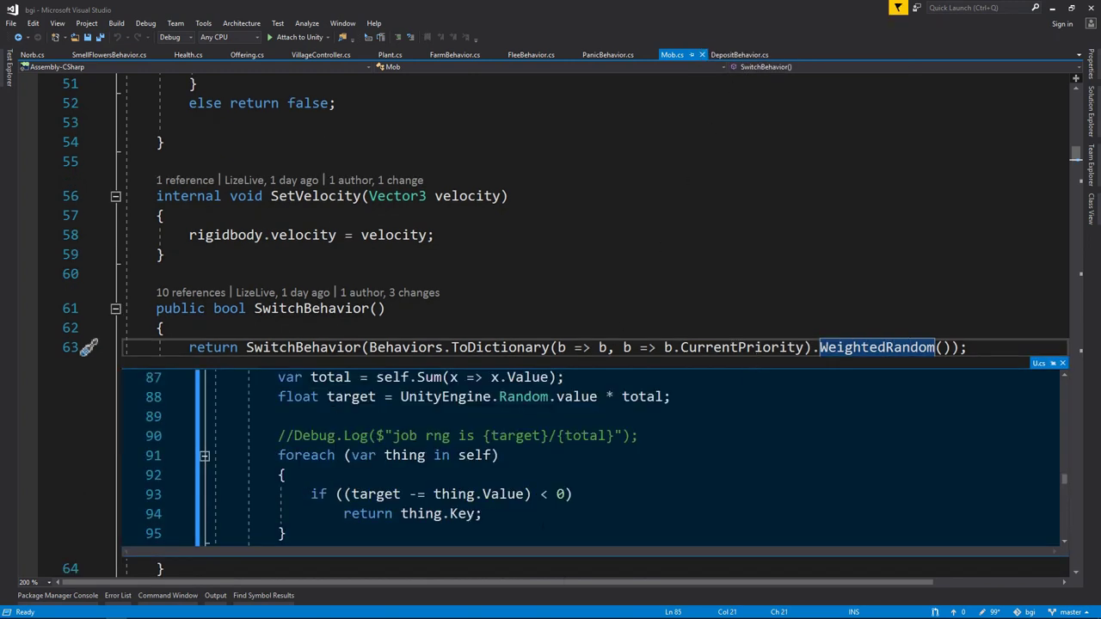
pyautogui.scroll(-1, 602, 456)
pyautogui.scroll(2, 602, 456)
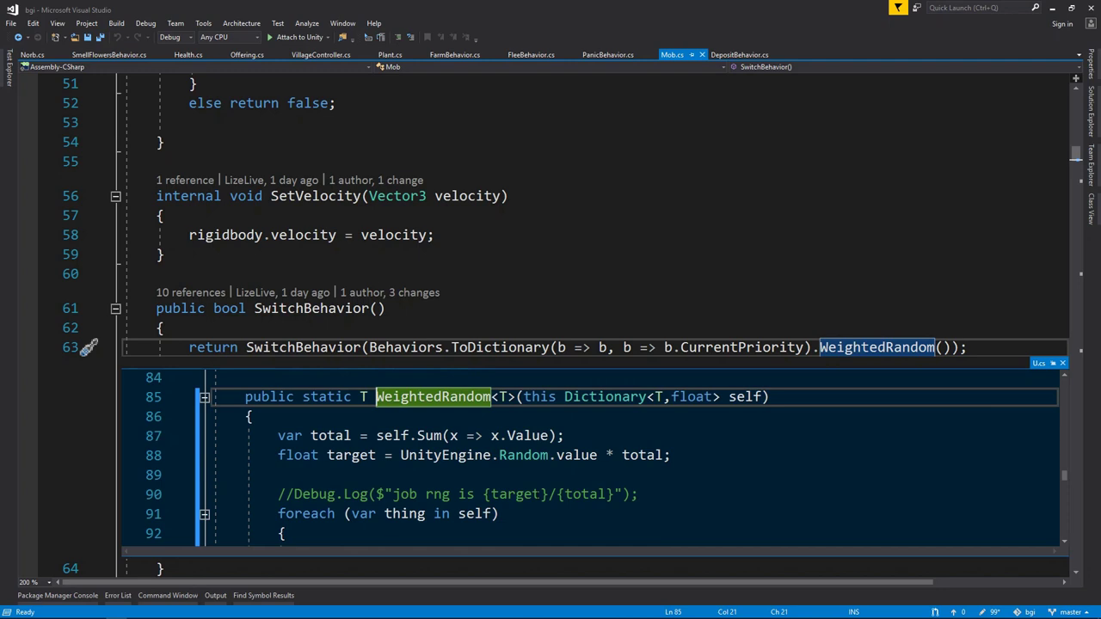
pyautogui.moveTo(294, 435); pyautogui.dragTo(564, 435)
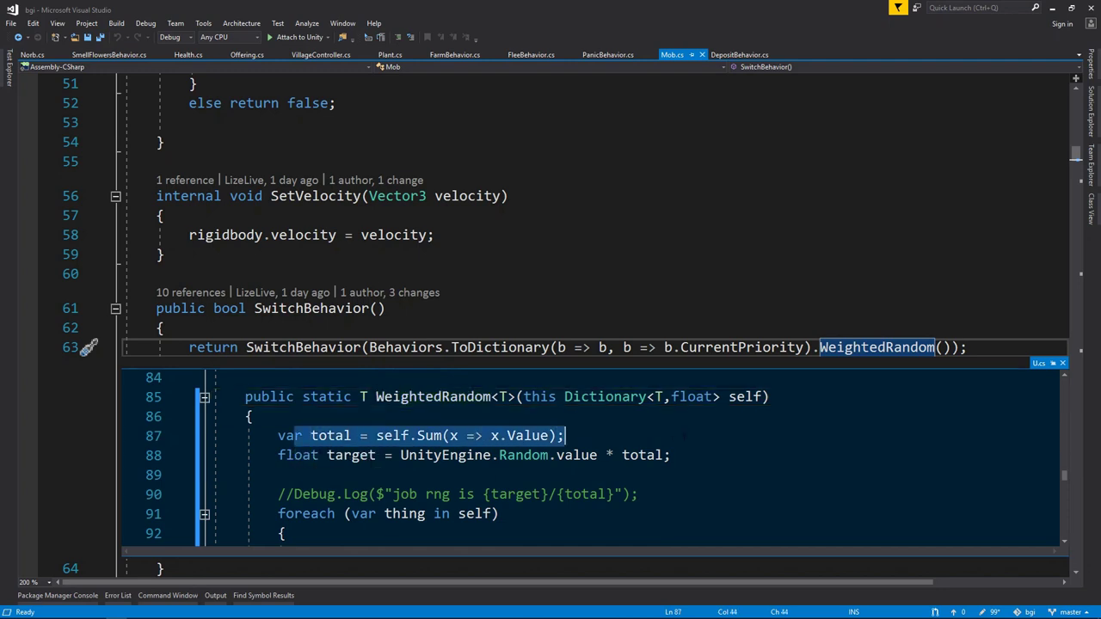
pyautogui.scroll(-1, 602, 456)
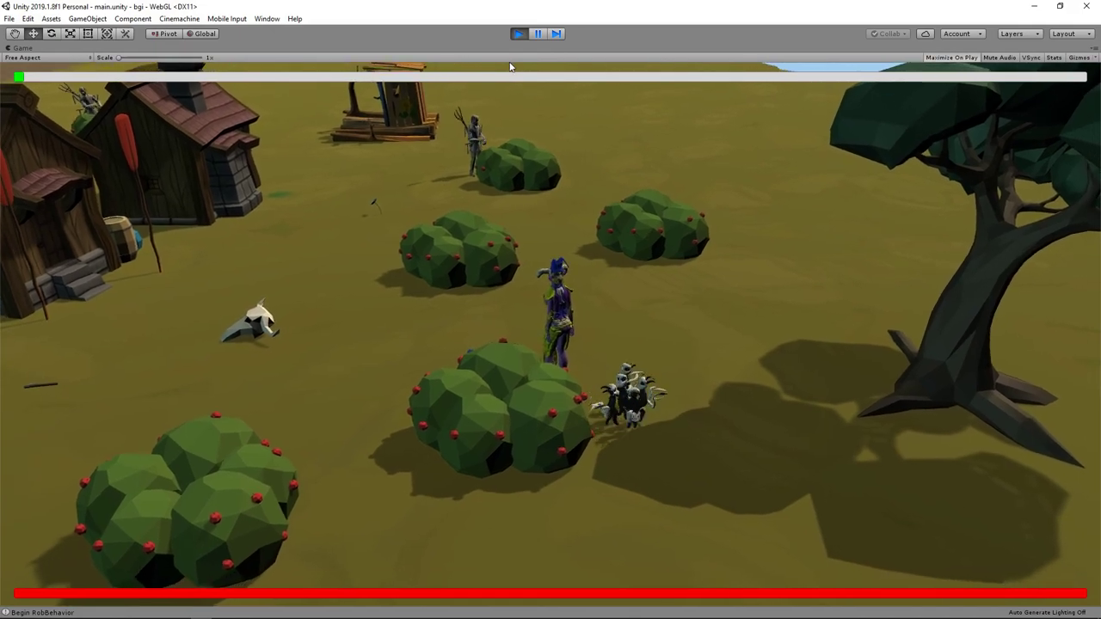
# Step: After watching villagers by the berry bushes, bring up the Alt+Tab window switcher
pyautogui.hotkey('alt', 'Tab')
pyautogui.hotkey('alt', 'Tab')
pyautogui.hotkey('alt', 'Tab')
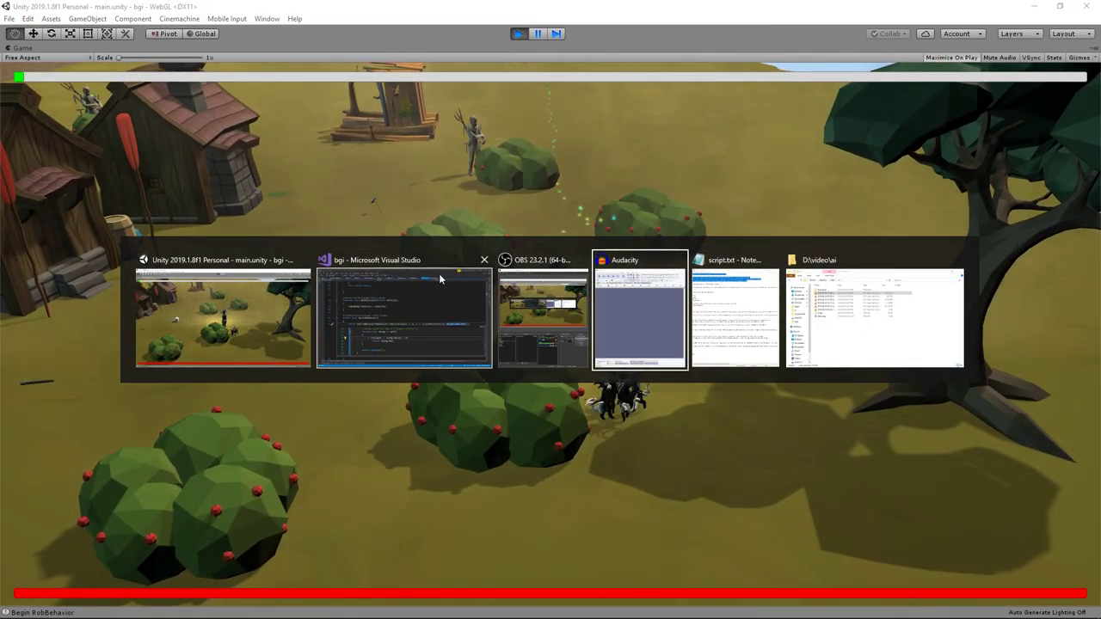
pyautogui.click(410, 344)
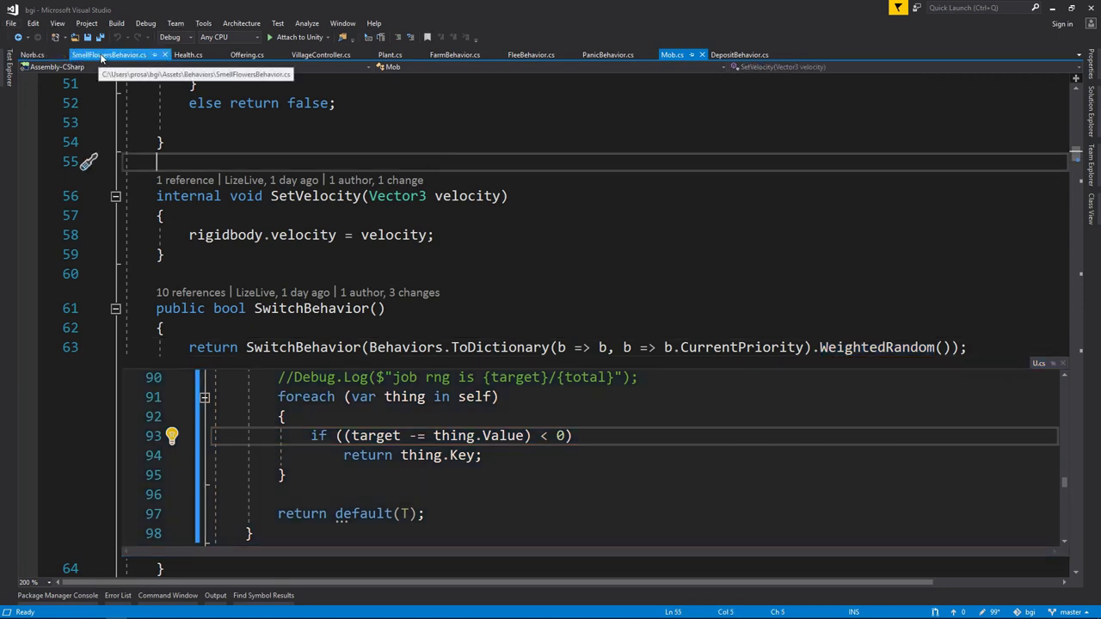
pyautogui.click(455, 54)
pyautogui.scroll(4, 437, 216)
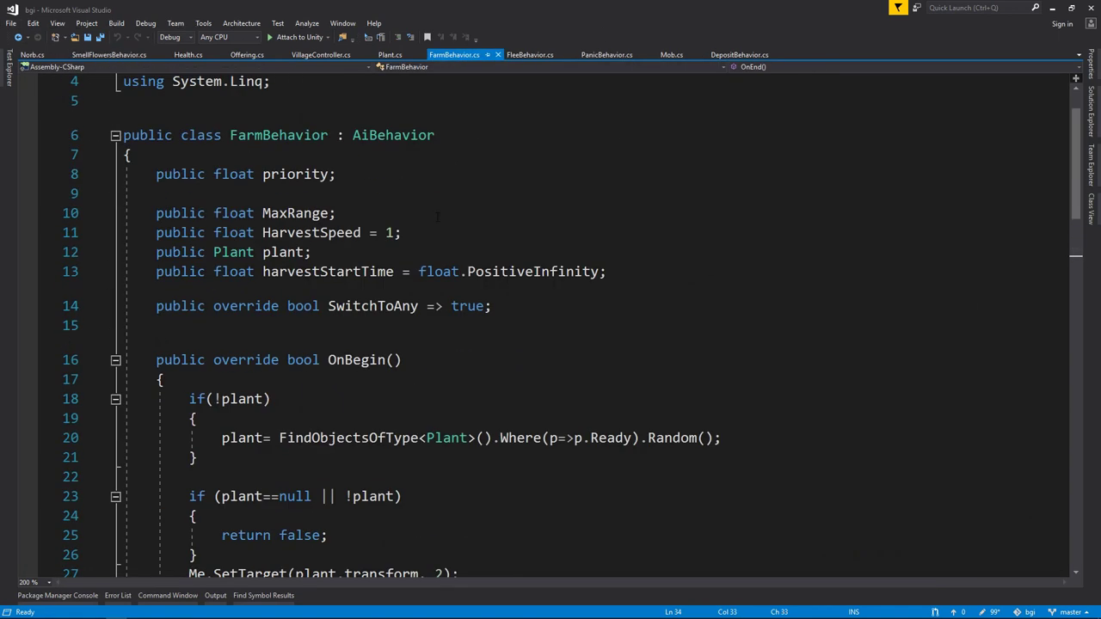
pyautogui.scroll(-1, 437, 216)
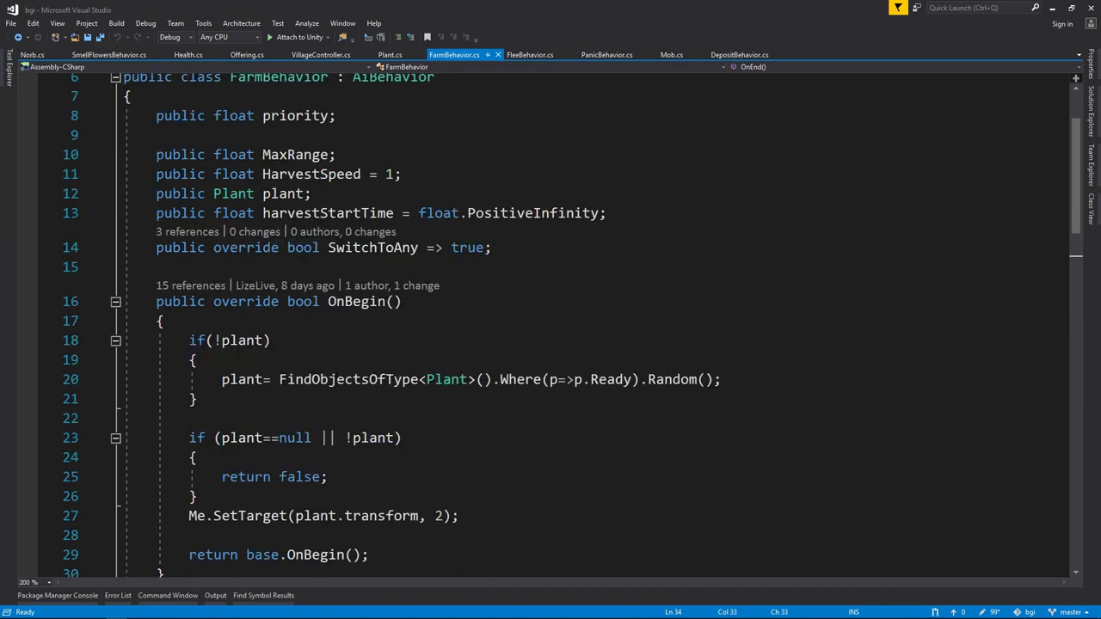
pyautogui.moveTo(221, 380); pyautogui.dragTo(852, 379)
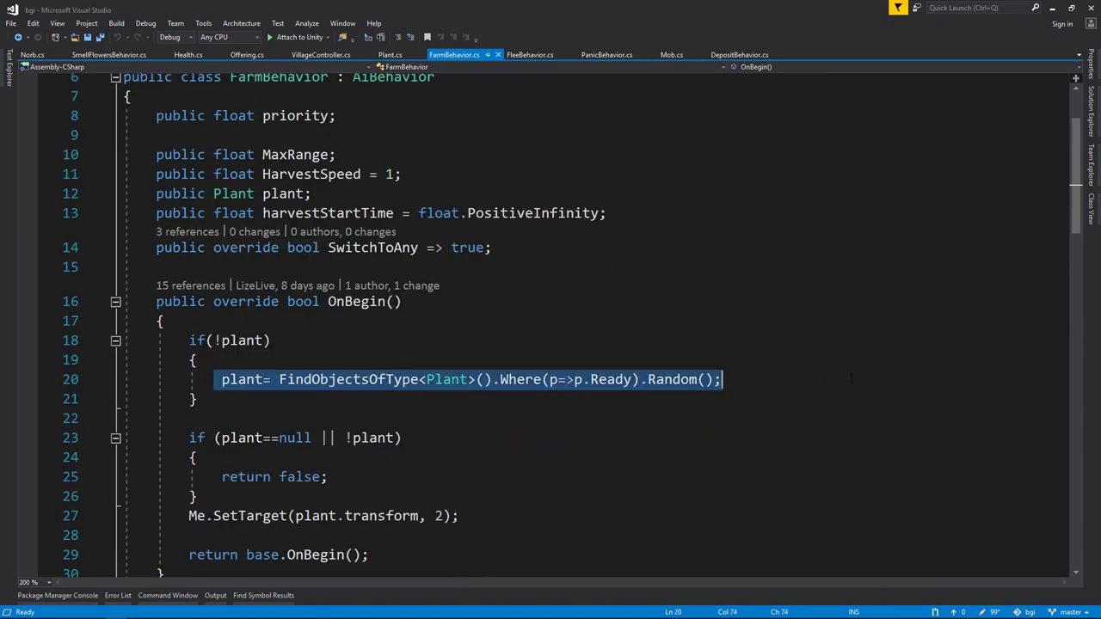
pyautogui.scroll(-1, 491, 394)
pyautogui.scroll(-1, 397, 426)
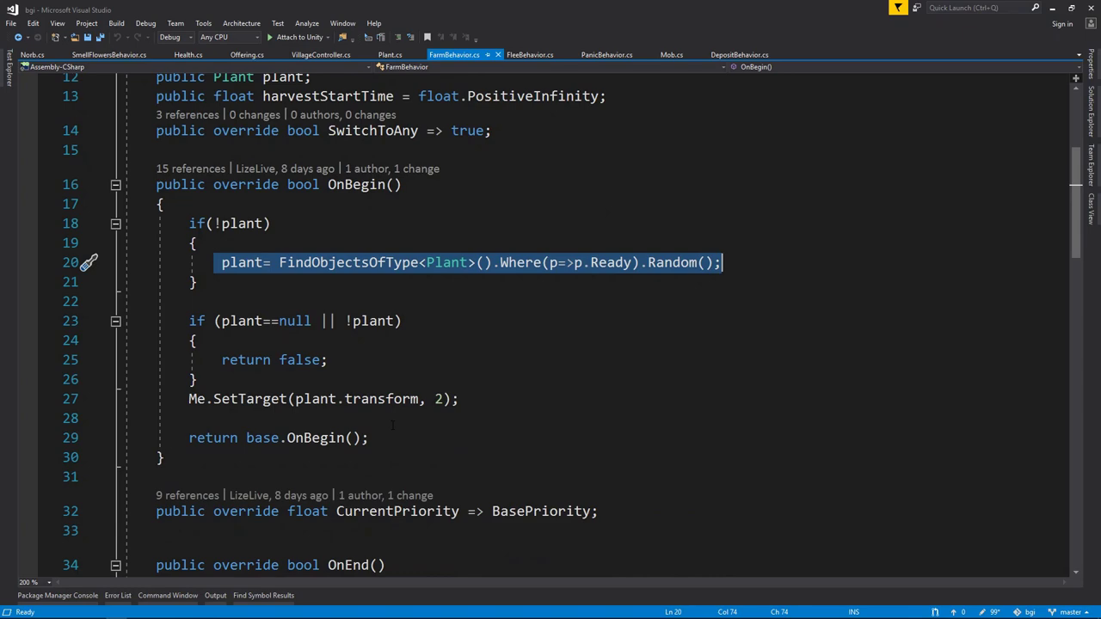
pyautogui.moveTo(459, 399); pyautogui.dragTo(125, 399)
pyautogui.scroll(-4, 550, 327)
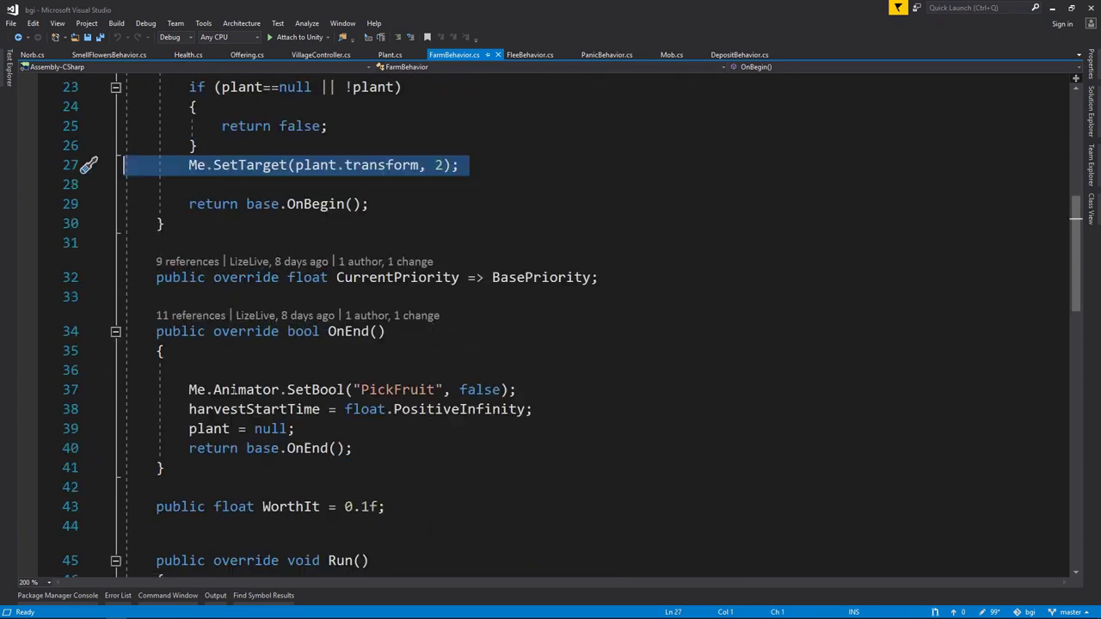
pyautogui.scroll(-5, 551, 327)
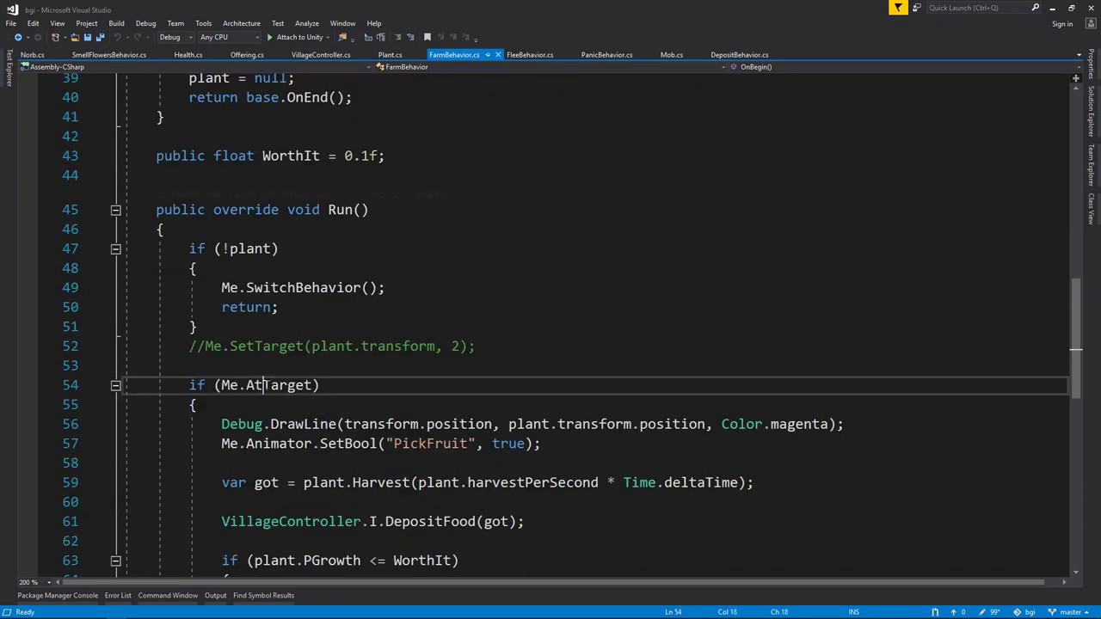
pyautogui.moveTo(320, 384); pyautogui.dragTo(125, 384)
pyautogui.scroll(-5, 268, 387)
pyautogui.scroll(1, 268, 387)
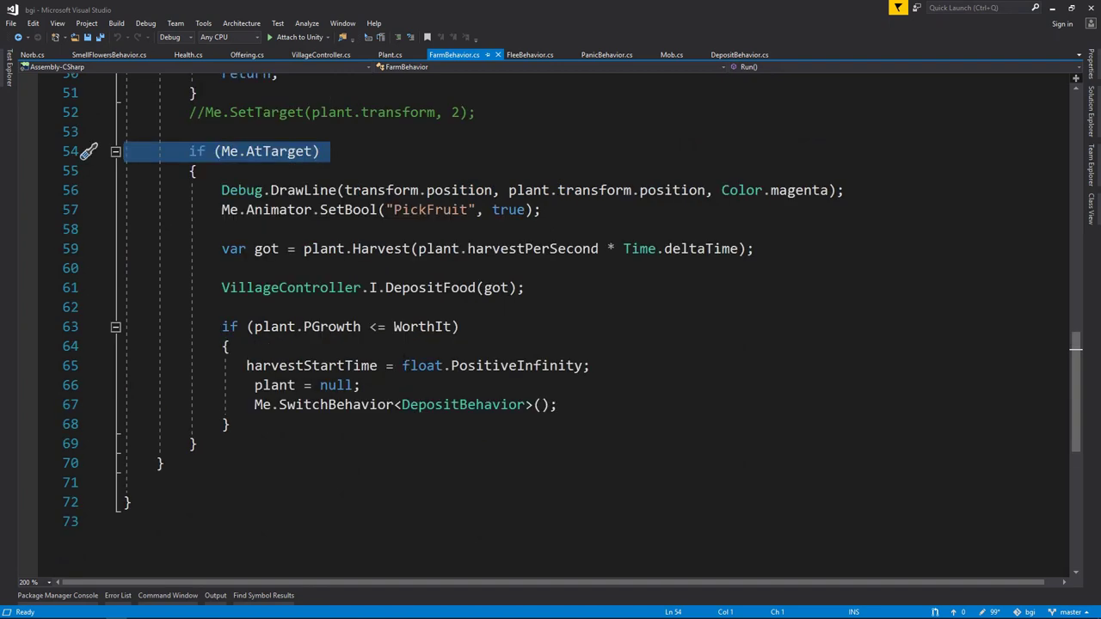
pyautogui.click(370, 248)
pyautogui.moveTo(753, 249); pyautogui.dragTo(125, 248)
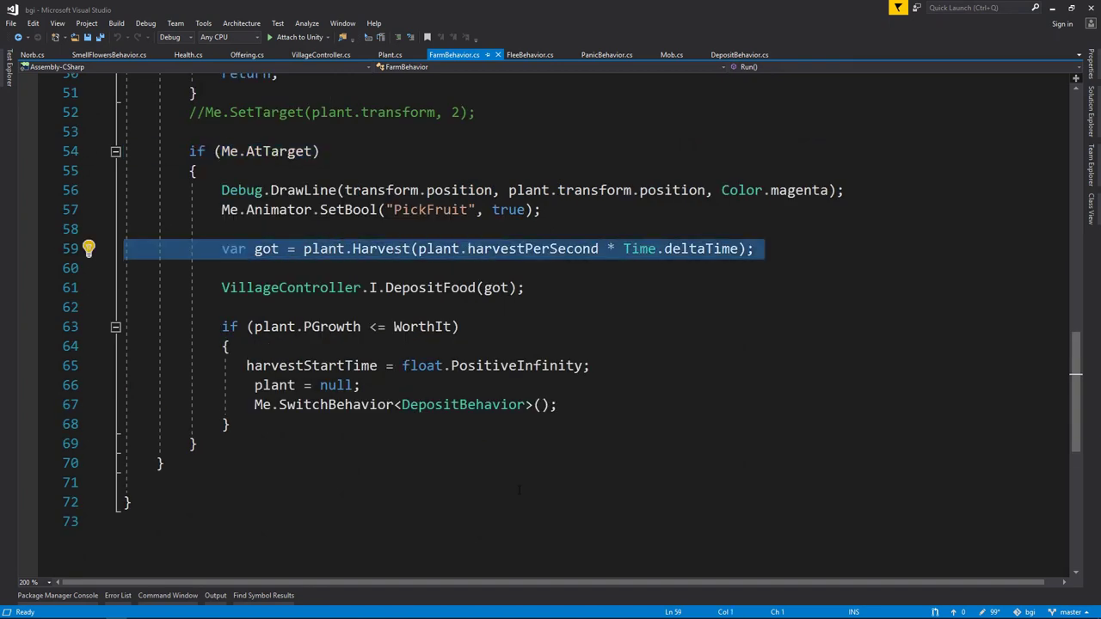
pyautogui.moveTo(230, 424); pyautogui.dragTo(125, 327)
pyautogui.click(230, 424)
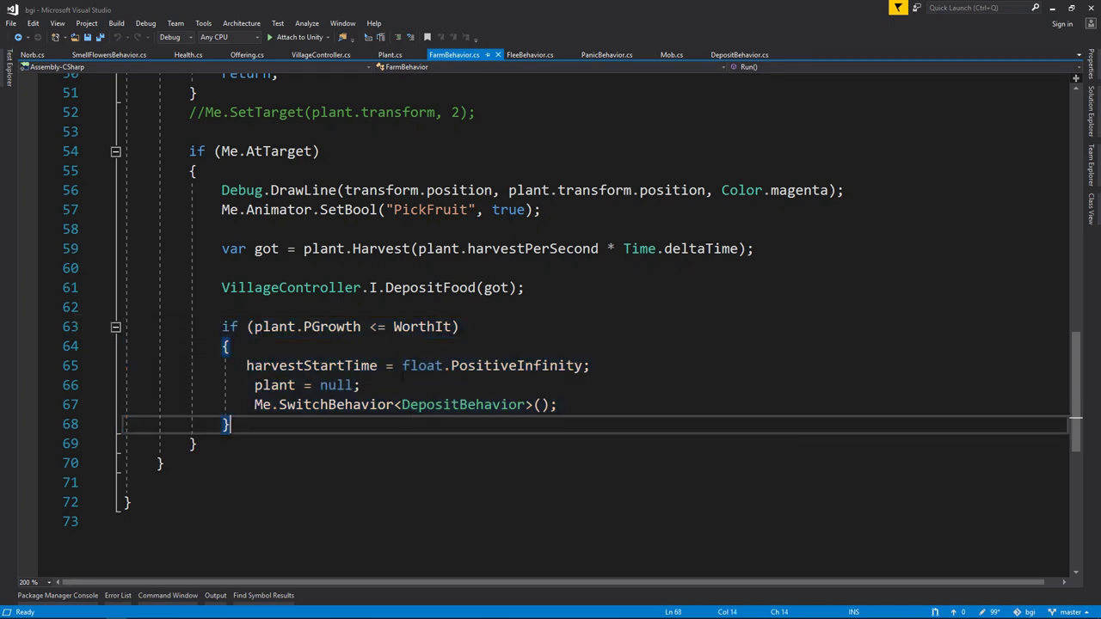
pyautogui.doubleClick(422, 327)
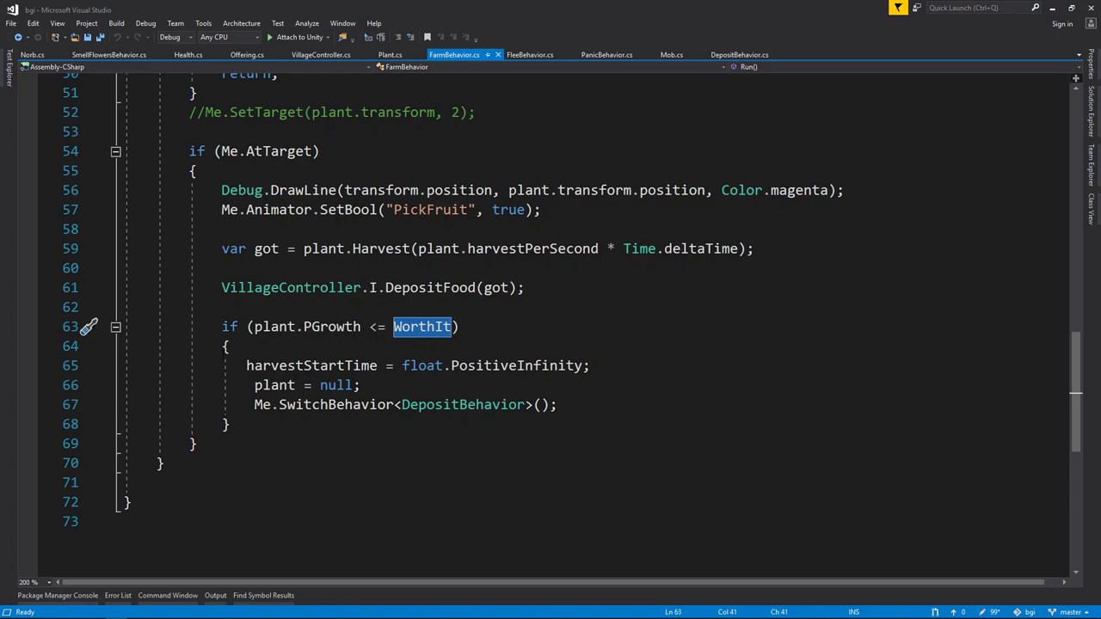
# Step: Switch to the running Unity game to watch the villagers
pyautogui.hotkey('alt', 'Tab')
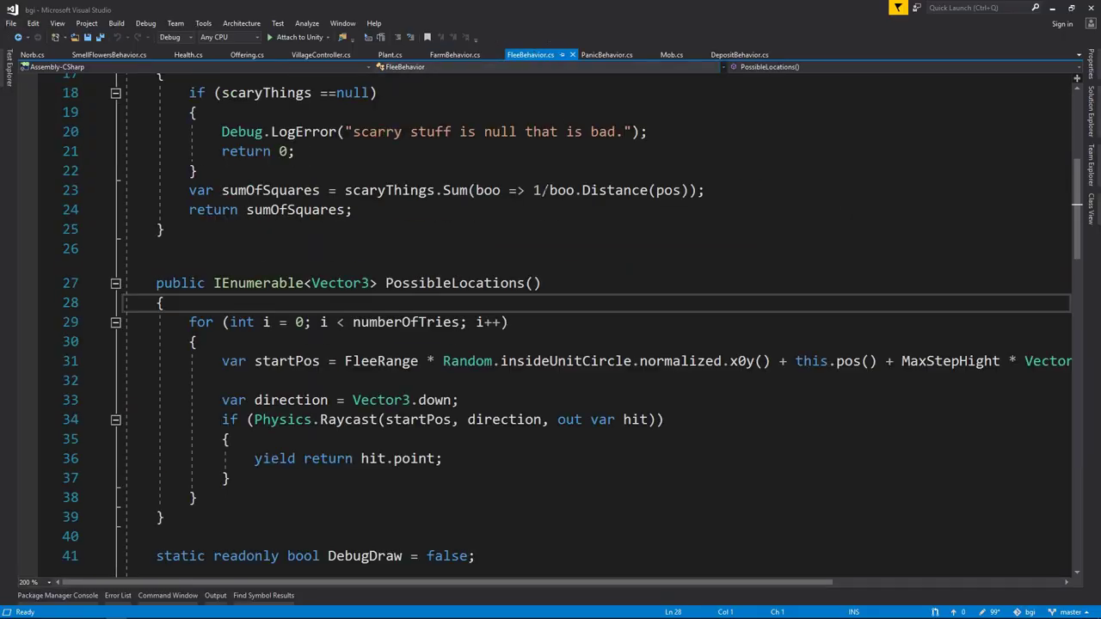
# Step: Highlight FleeBehavior's EvalSpot method, then clear the selection
pyautogui.scroll(5, 520, 266)
pyautogui.scroll(-3, 520, 267)
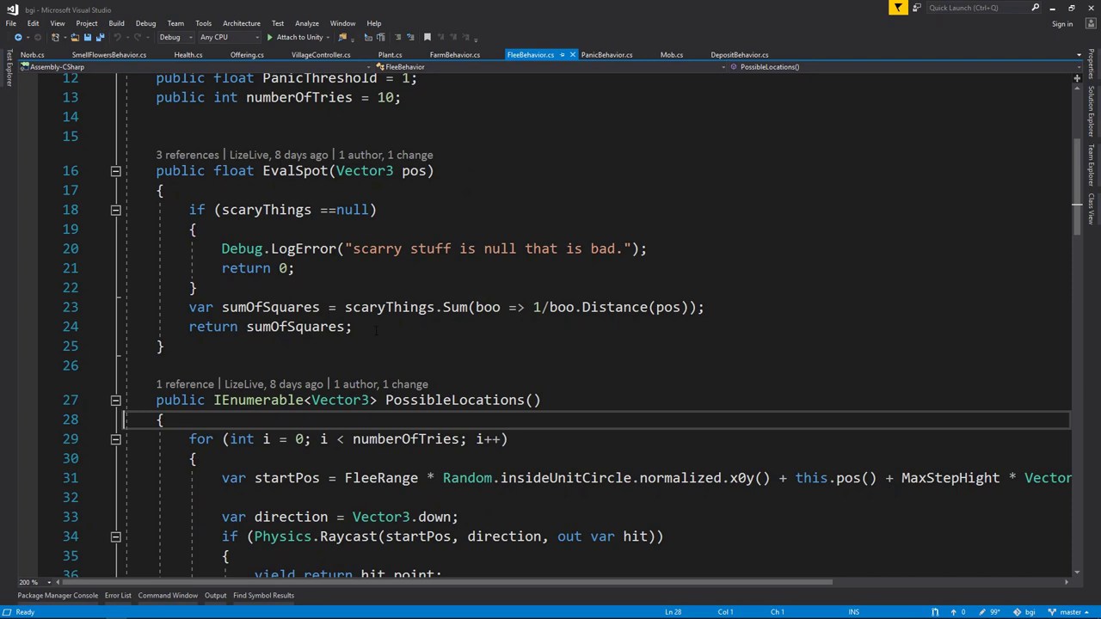
pyautogui.moveTo(376, 329); pyautogui.dragTo(65, 173)
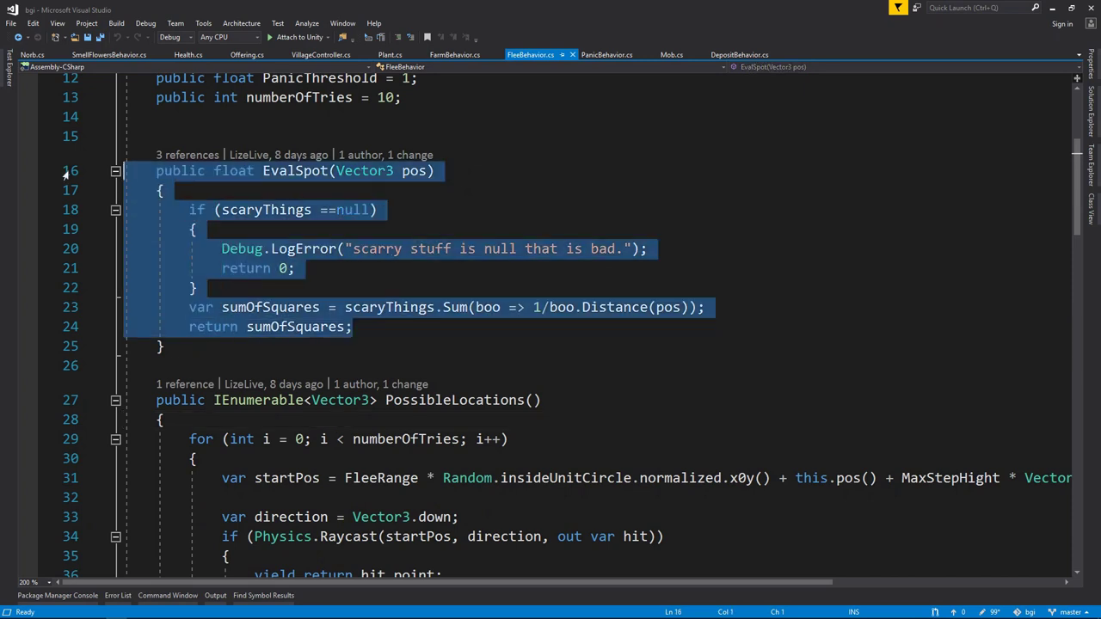
pyautogui.scroll(-2, 551, 327)
pyautogui.click(156, 249)
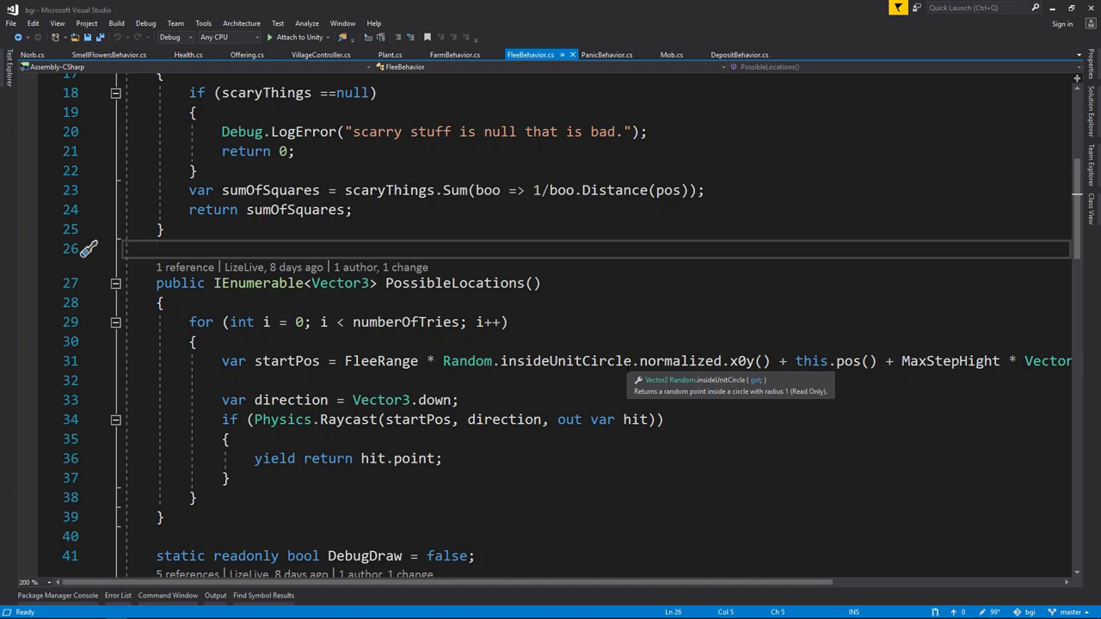
# Step: Select part of line 31 in PossibleLocations and scroll through the rest of FleeBehavior.cs
pyautogui.moveTo(795, 361); pyautogui.dragTo(1017, 361)
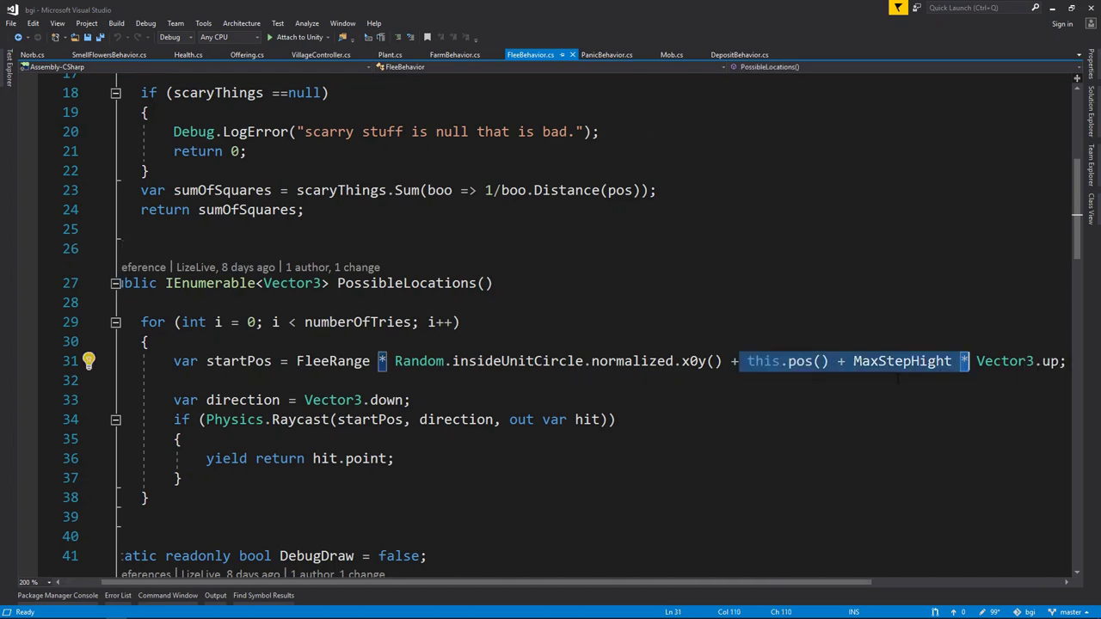
pyautogui.scroll(-3, 897, 378)
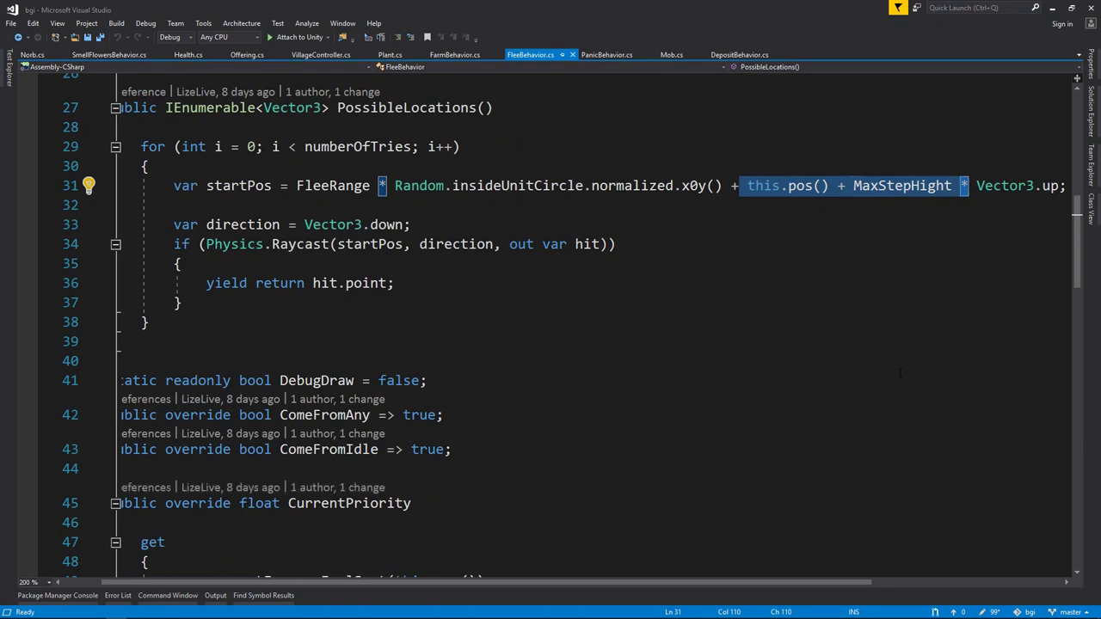
pyautogui.scroll(-7, 900, 371)
pyautogui.keyDown('ctrl'); pyautogui.scroll(-1, 709, 428); pyautogui.keyUp('ctrl')
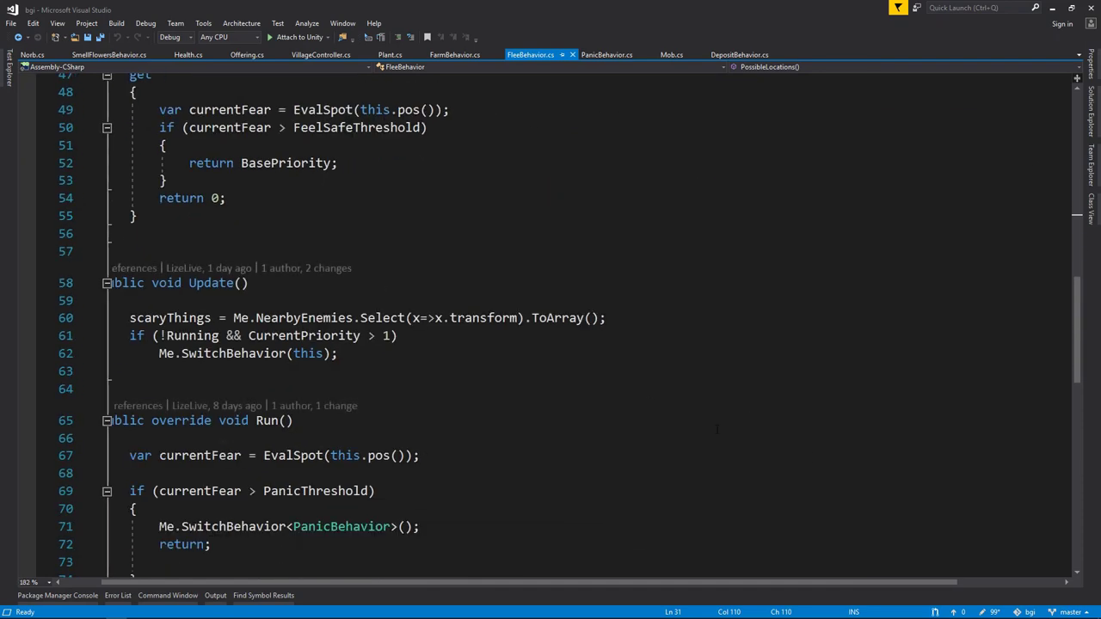
pyautogui.scroll(-1, 624, 557)
pyautogui.scroll(12, 624, 558)
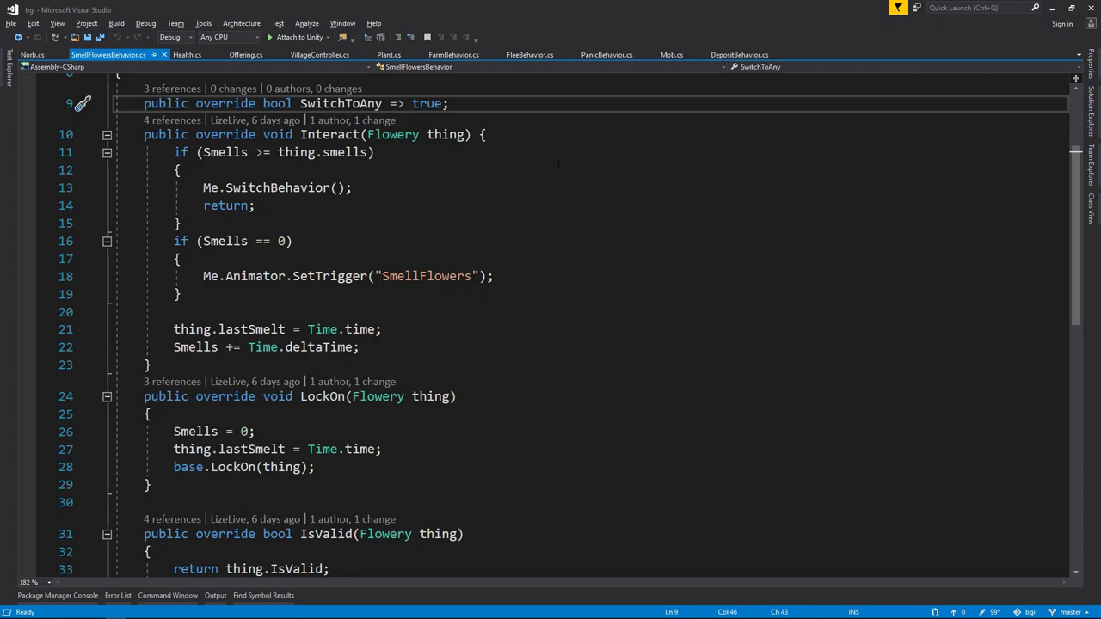
# Step: Highlight SeekBehavior as the base class on line 7, then return to the game
pyautogui.scroll(3, 558, 164)
pyautogui.doubleClick(440, 203)
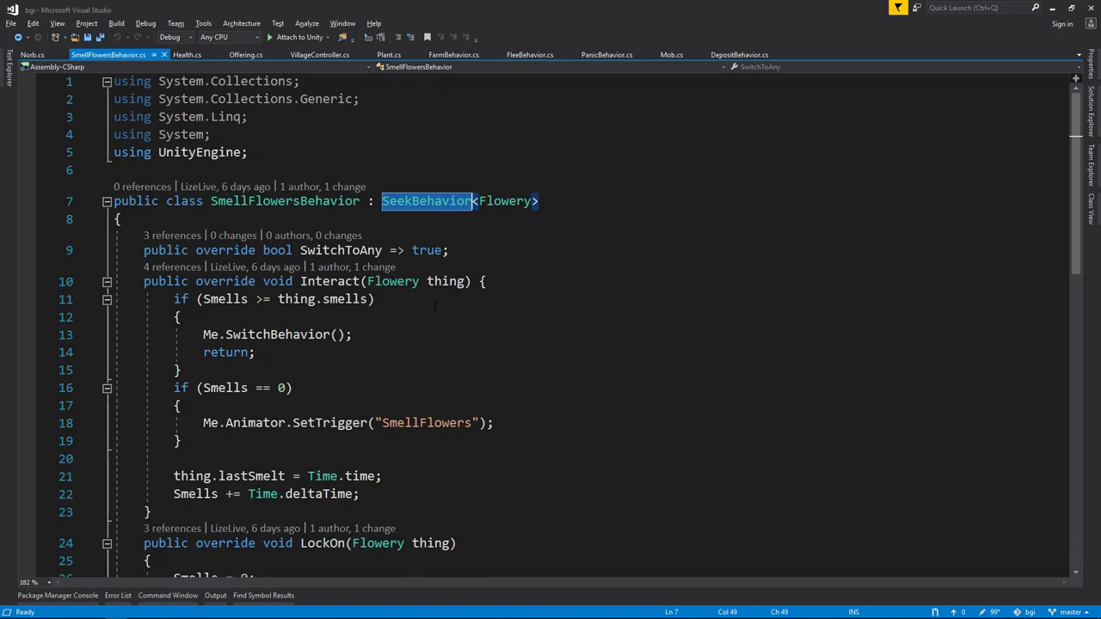
pyautogui.scroll(-9, 434, 306)
pyautogui.scroll(9, 440, 300)
pyautogui.scroll(-6, 437, 300)
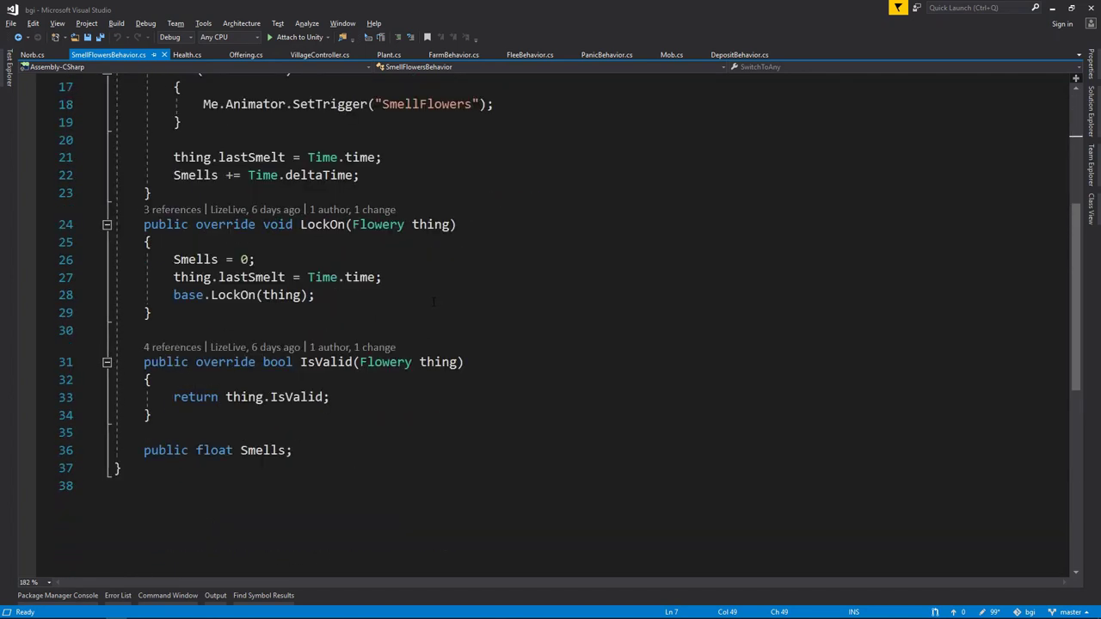
pyautogui.hotkey('alt', 'Tab')
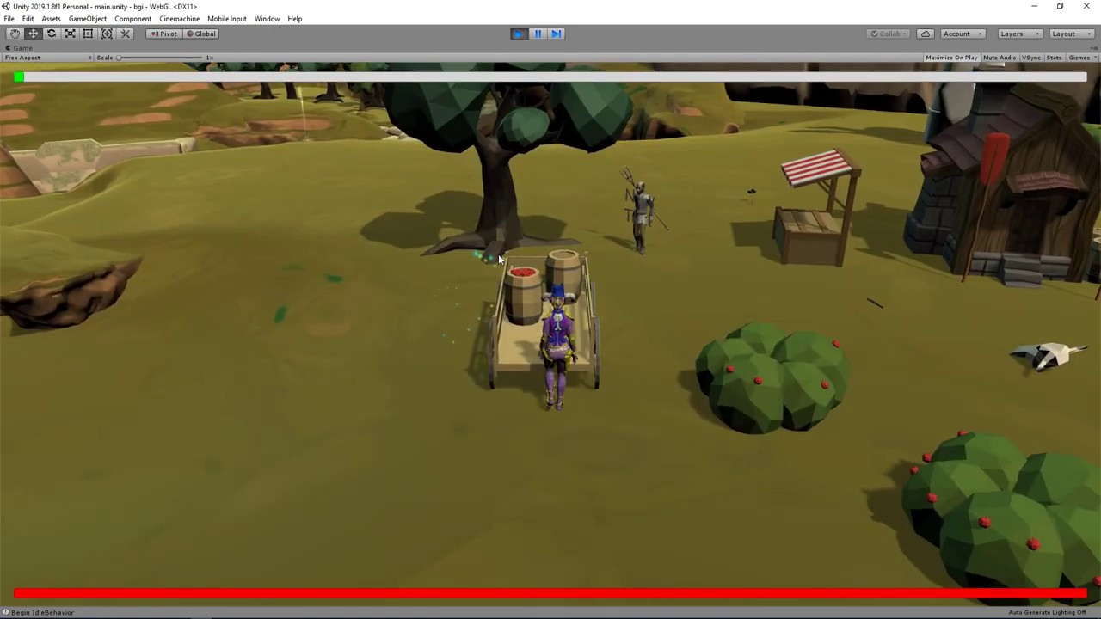
# Step: Walk the hero toward the rocky cliff area where a villager stands
pyautogui.click(498, 254)
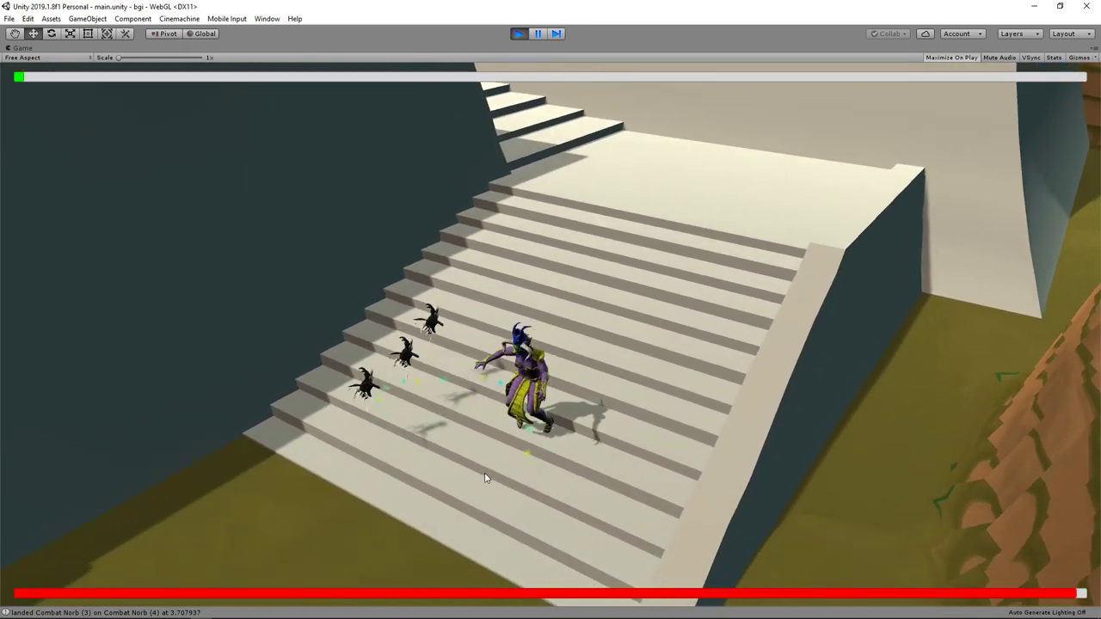
# Step: Move the hero to a new ground spot, then bring OBS to the front
pyautogui.click(485, 478)
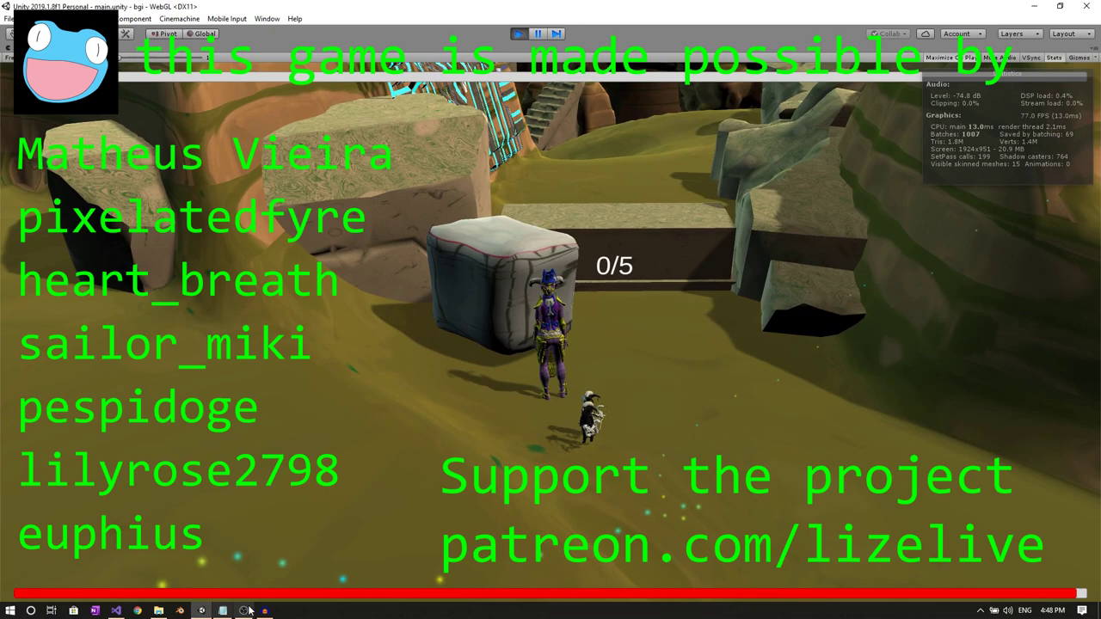
pyautogui.click(245, 611)
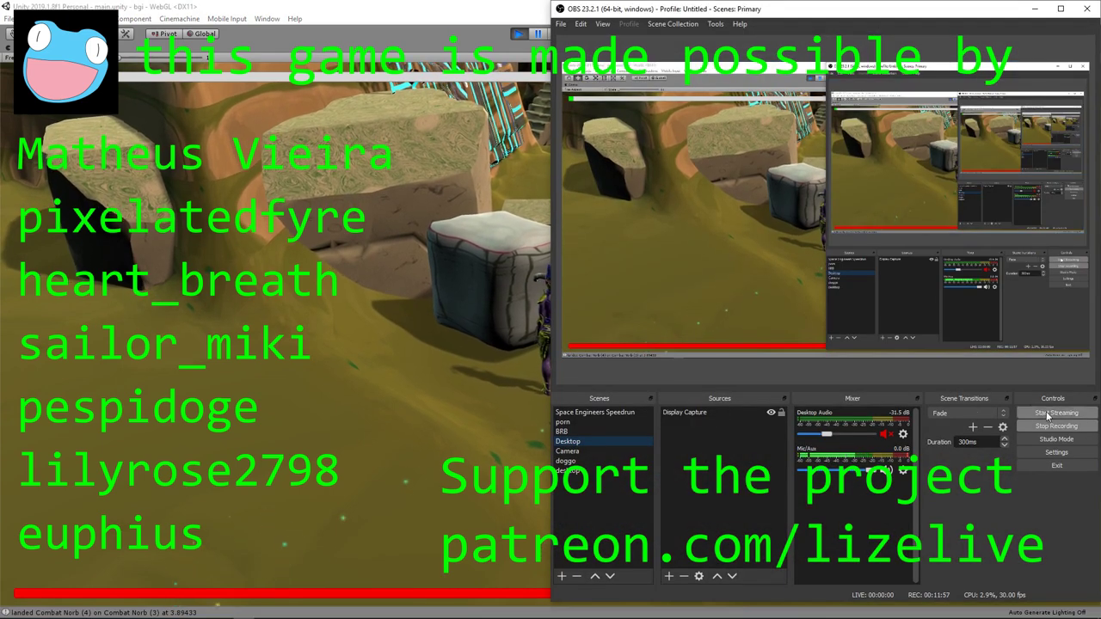